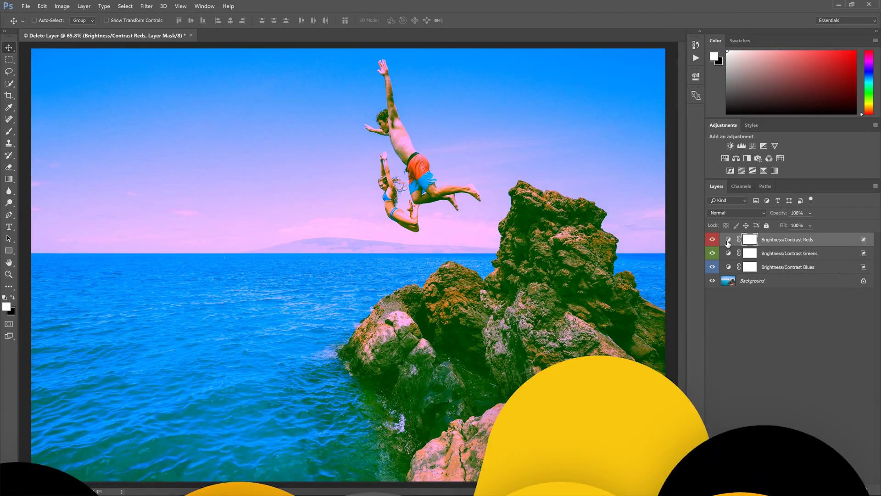
Lower the Reds layer's contrast to -68 and nudge up the Greens layer's contrast.
double_click(729, 240)
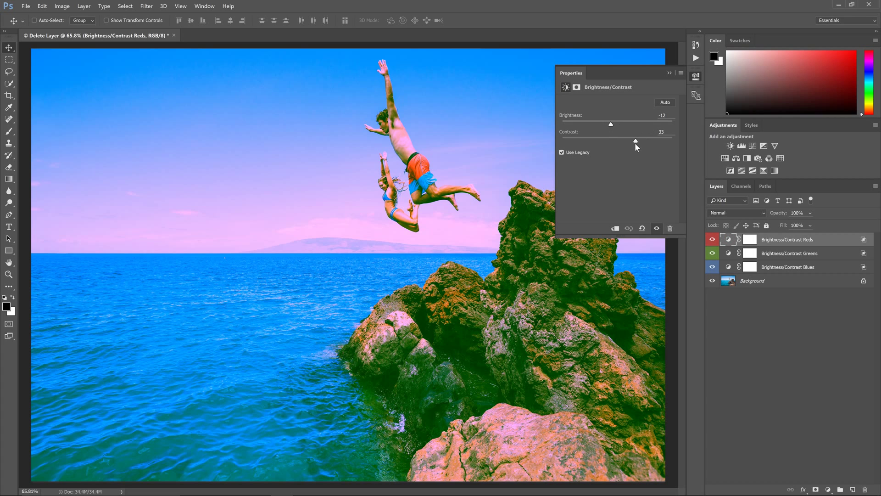
drag(593, 139, 580, 139)
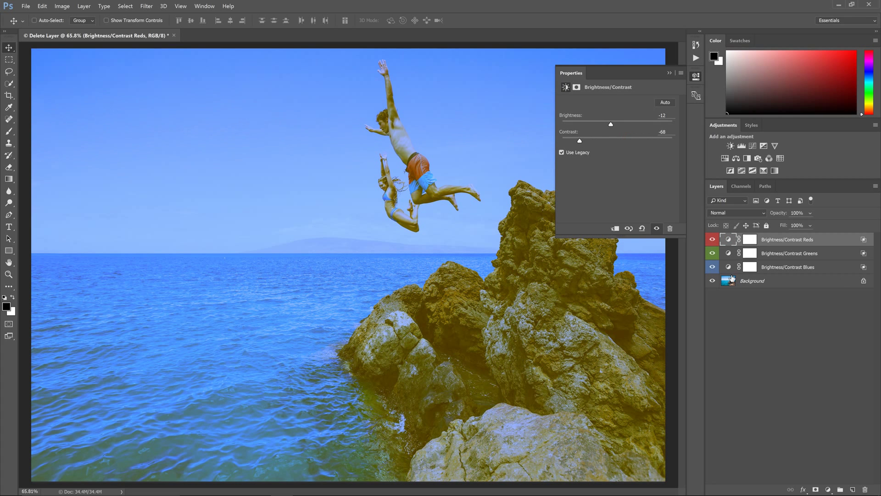
click(727, 253)
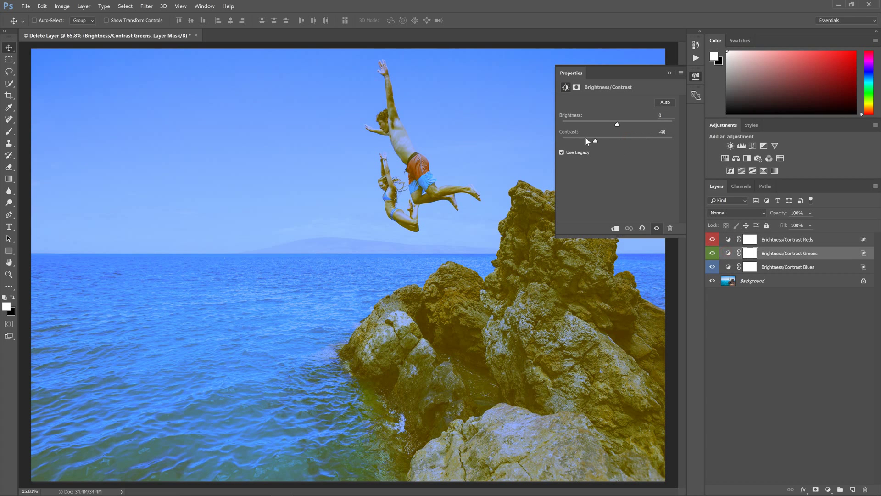
drag(638, 143, 637, 143)
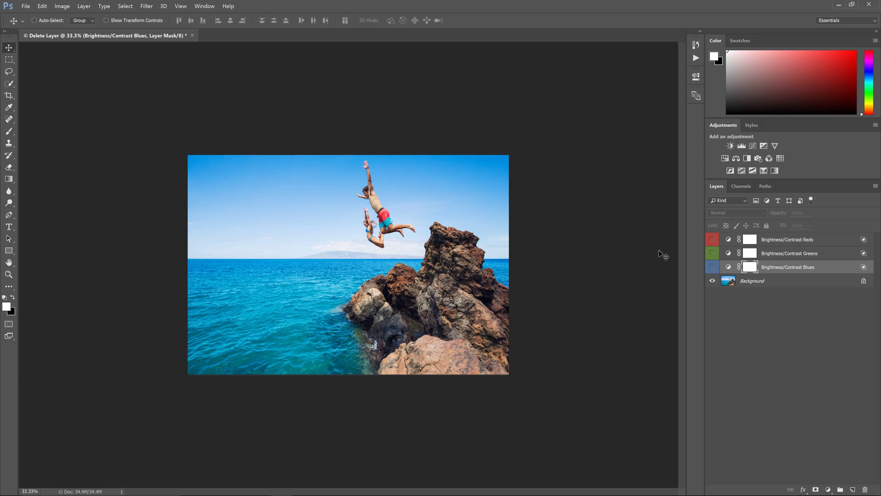
Fit the photo to the window and make the Blues, Greens and Reds layers visible again.
key(ctrl+0)
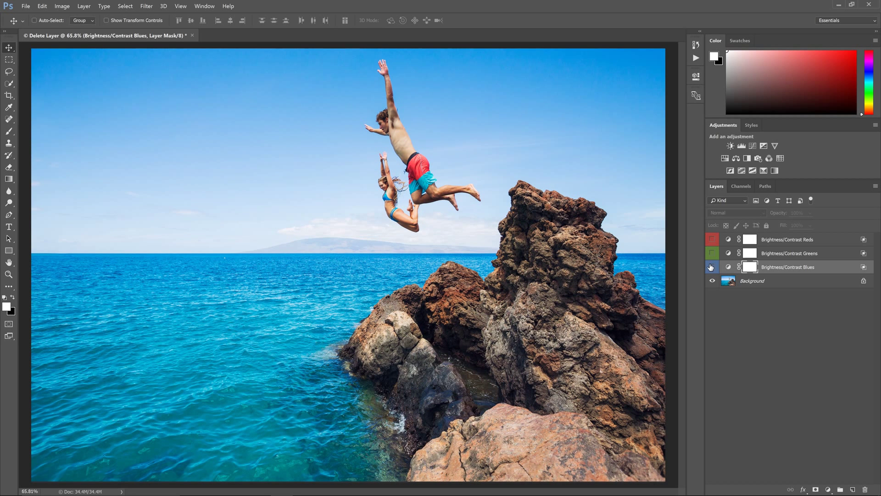
click(711, 267)
click(714, 255)
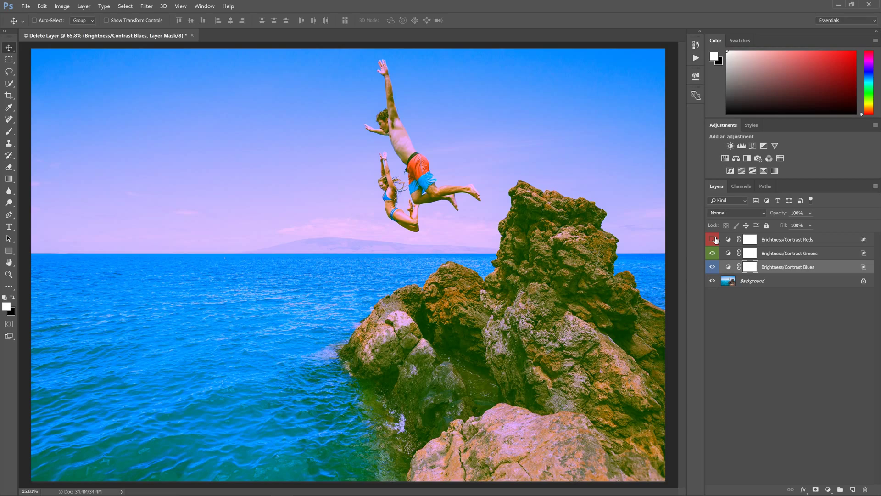
click(713, 240)
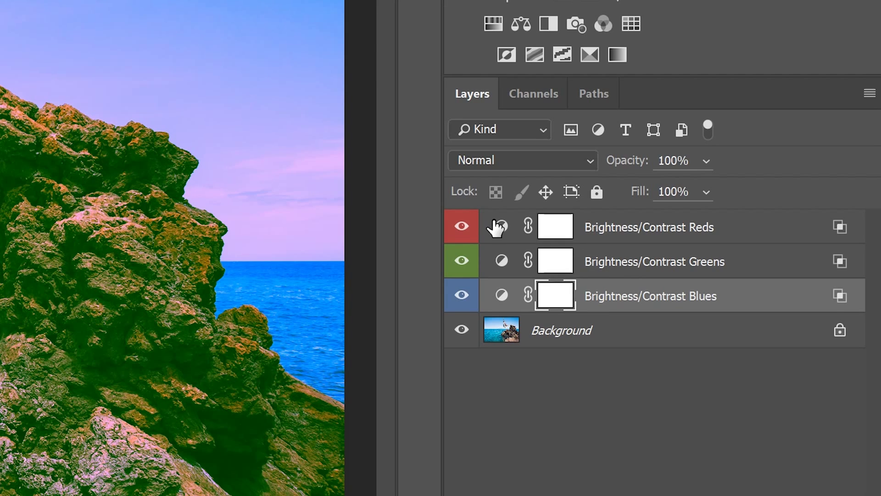
Lower the Reds layer's contrast, then move on to the Greens and Blues layers.
click(500, 233)
double_click(501, 227)
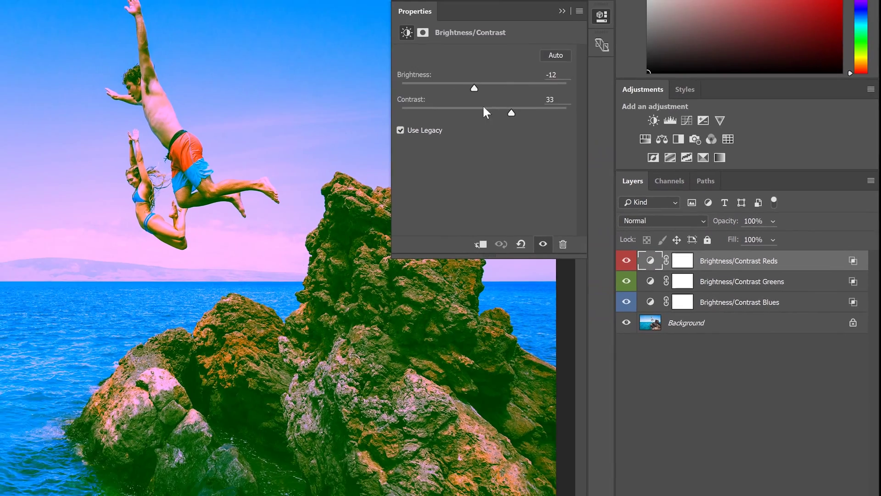
mouse_move(511, 113)
mouse_down()
mouse_move(451, 113)
mouse_move(541, 122)
mouse_move(484, 105)
mouse_move(505, 104)
mouse_up()
click(651, 281)
key(alt+bracketleft)
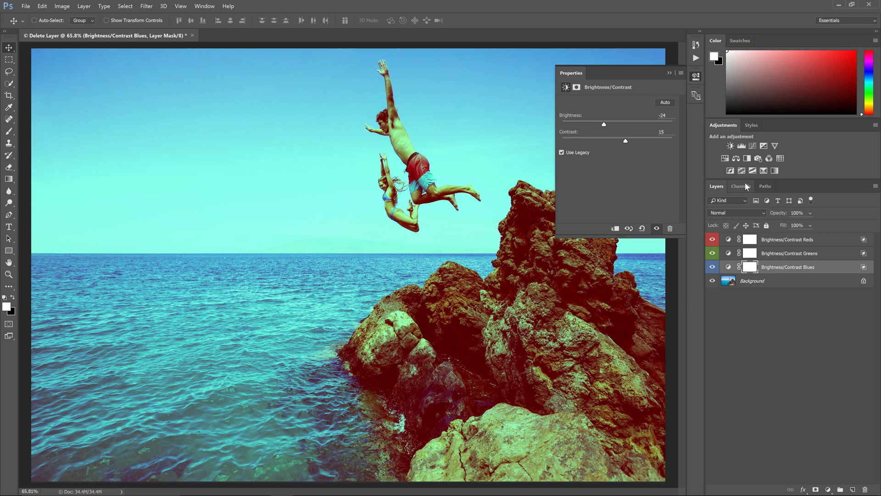
Float the Channels panel and resize the docked panels so the layers sit lower.
drag(745, 184, 607, 244)
click(716, 187)
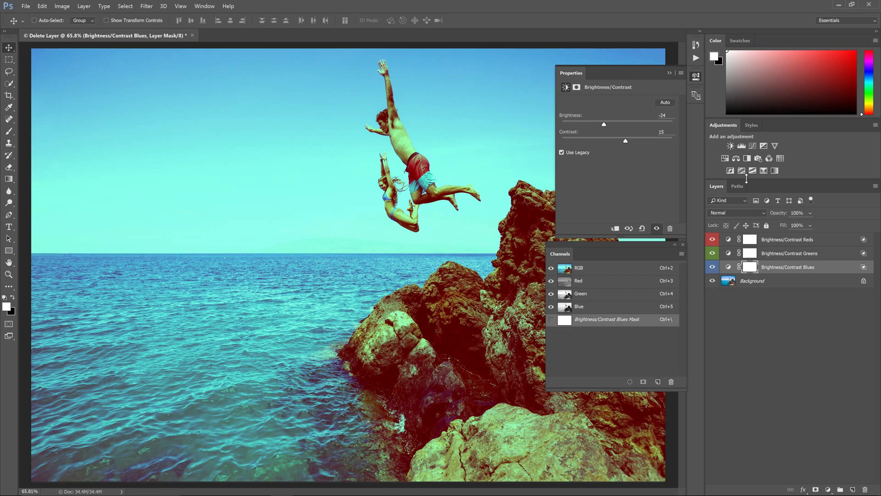
drag(748, 181, 749, 210)
Pair each adjustment layer with its channel: Reds with Red, Greens with Green, Blues with Blue.
click(783, 270)
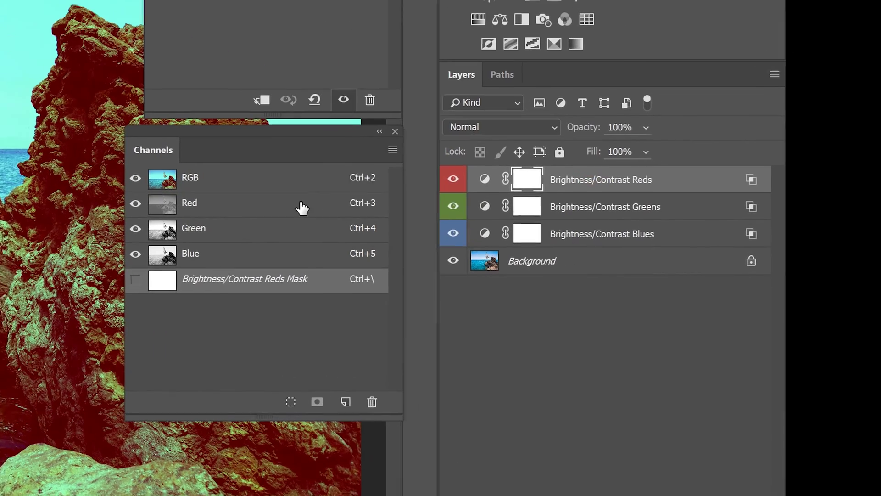
click(468, 254)
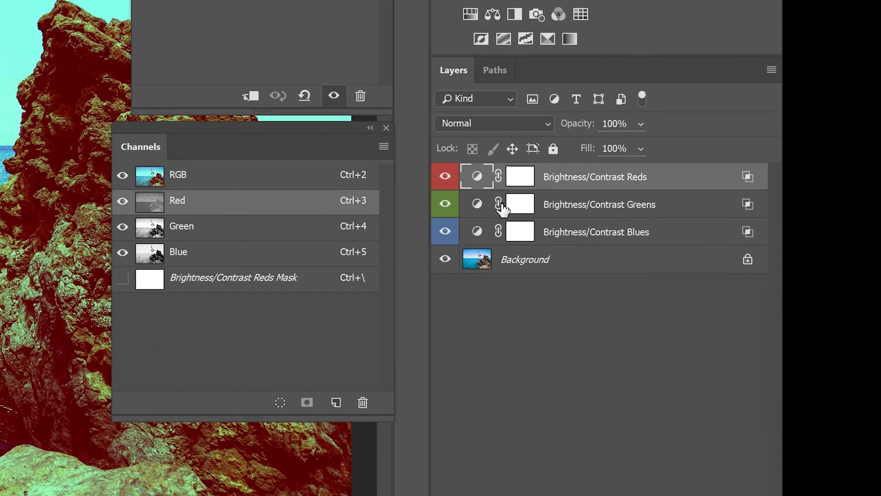
click(573, 206)
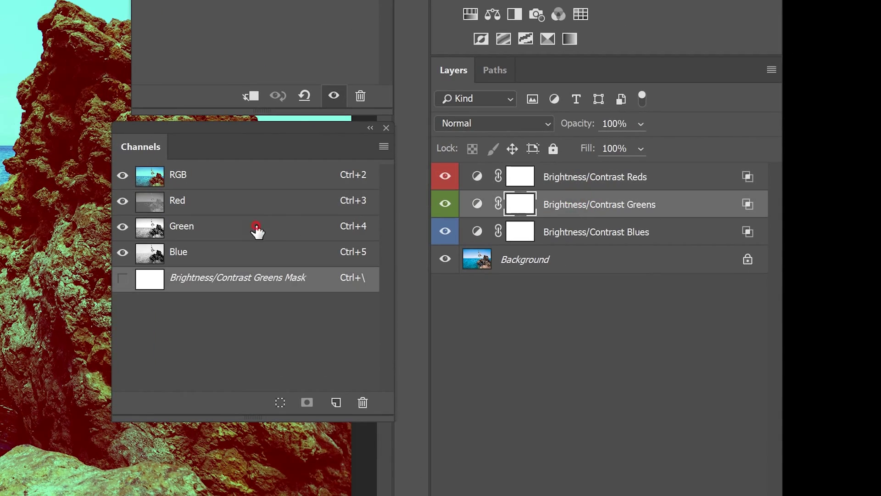
click(260, 230)
click(647, 239)
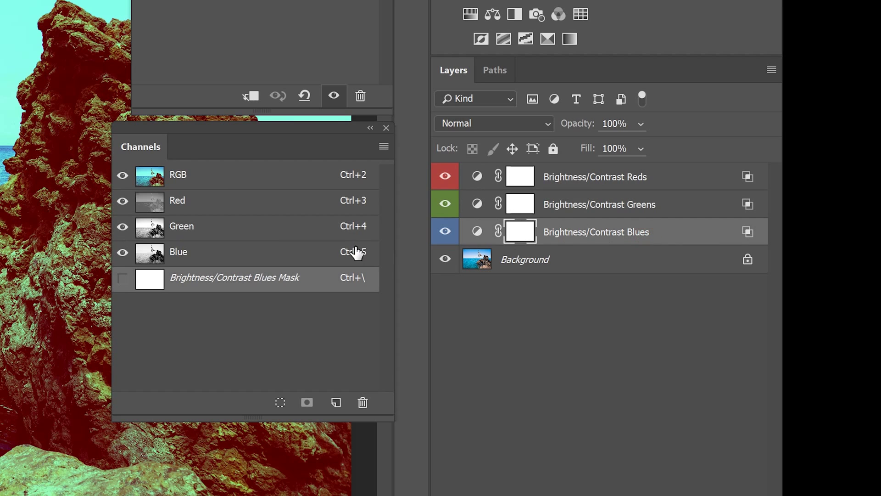
click(288, 258)
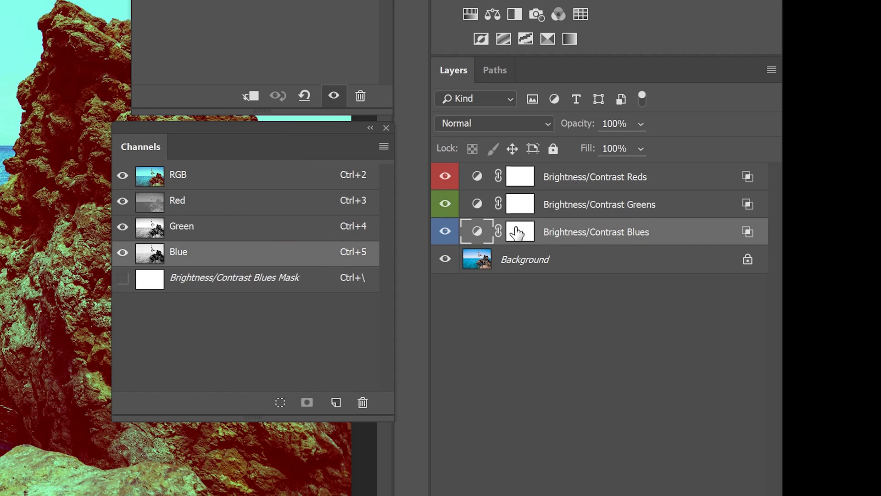
Set the Reds layer to Brightness 2 and Contrast -5, and add Greens to the selection.
click(580, 184)
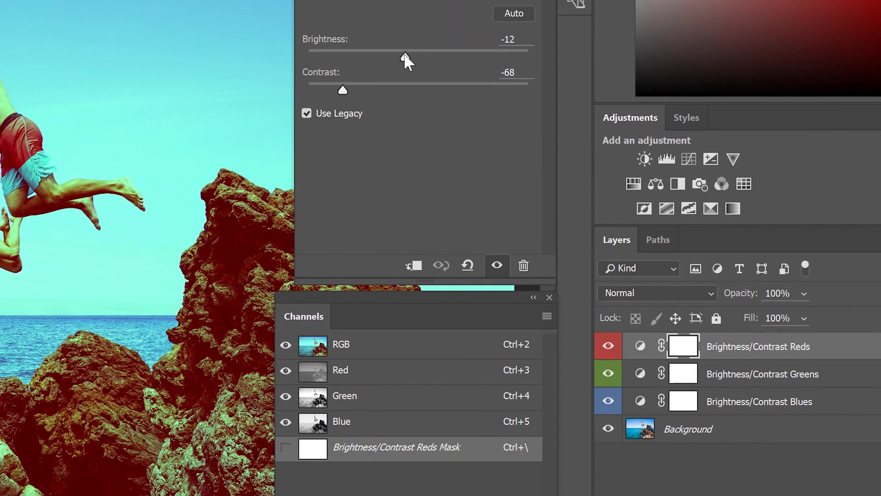
drag(438, 56, 420, 59)
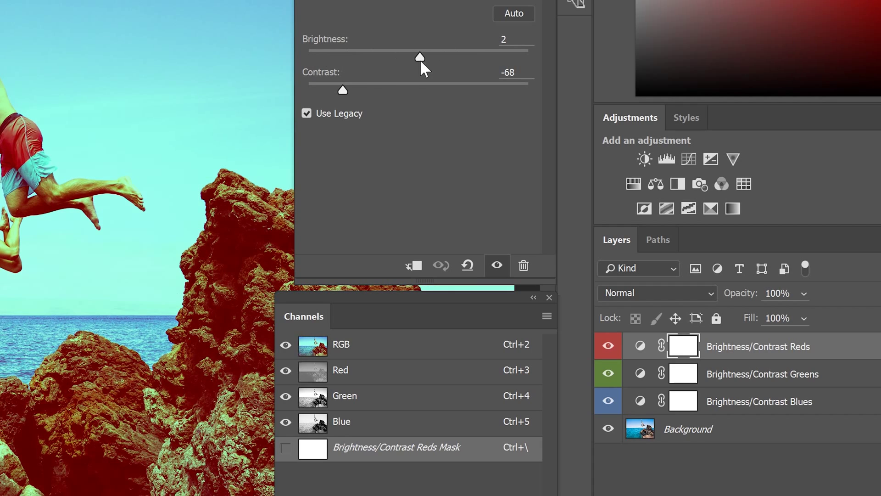
drag(345, 92, 413, 98)
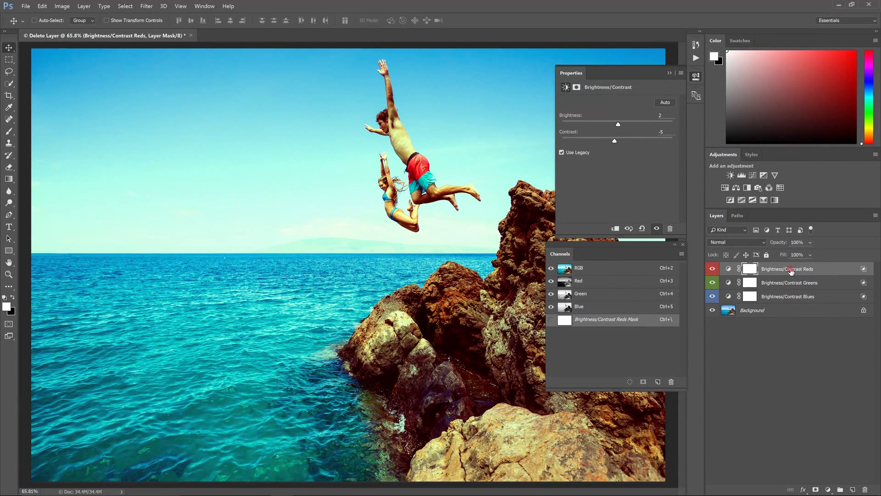
shift+click(788, 281)
Delete the Reds, Greens and Blues layers and add a new Brightness/Contrast adjustment layer.
shift+click(780, 298)
key(Delete)
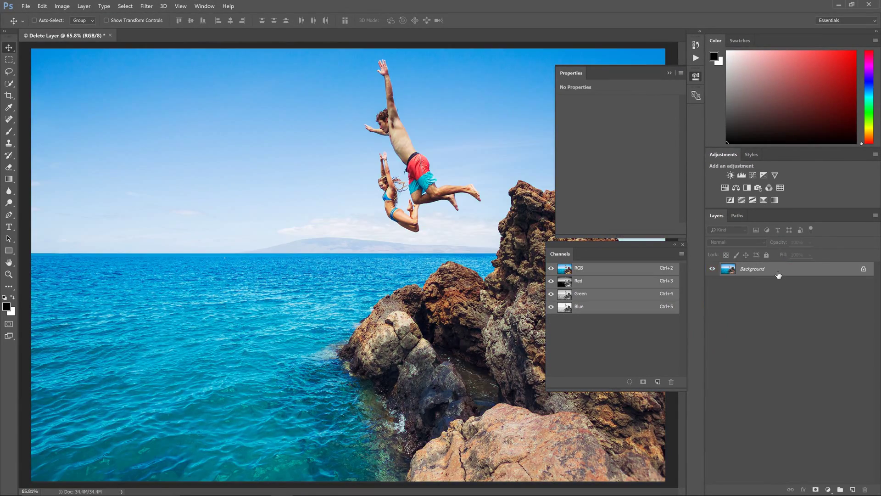
click(697, 77)
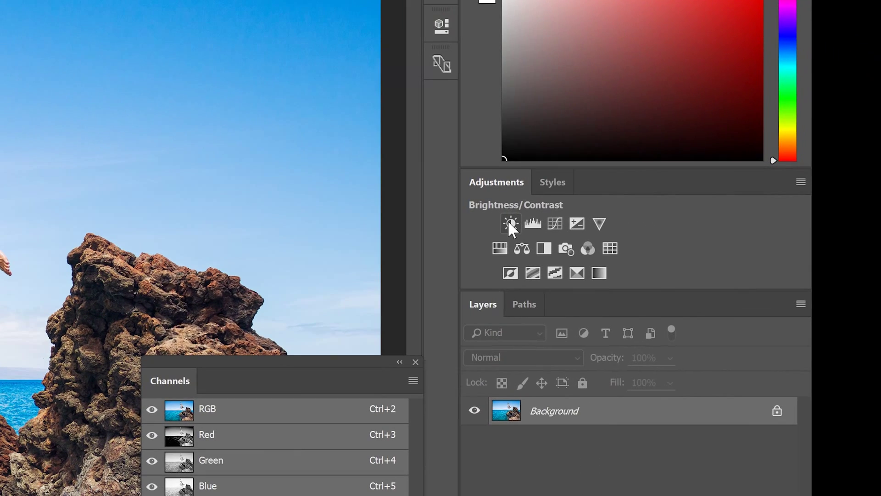
click(510, 223)
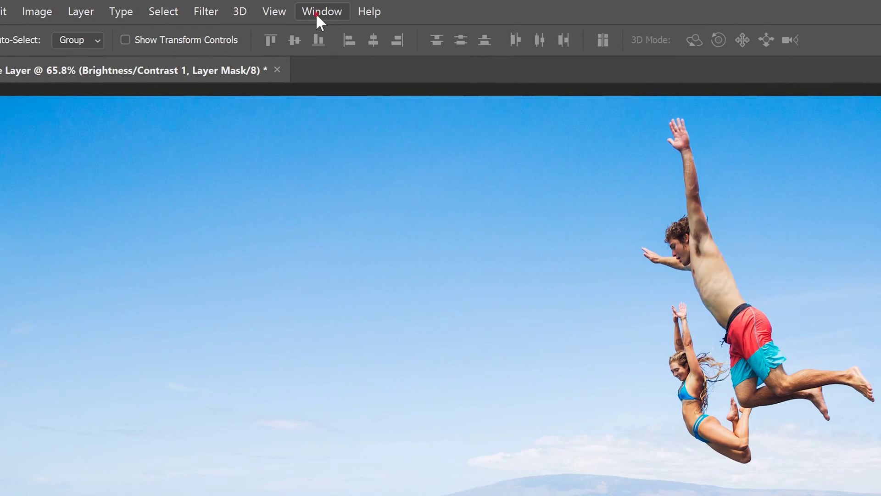
Test the Contrast and Brightness sliders at their extremes, then reset both to 0.
click(321, 12)
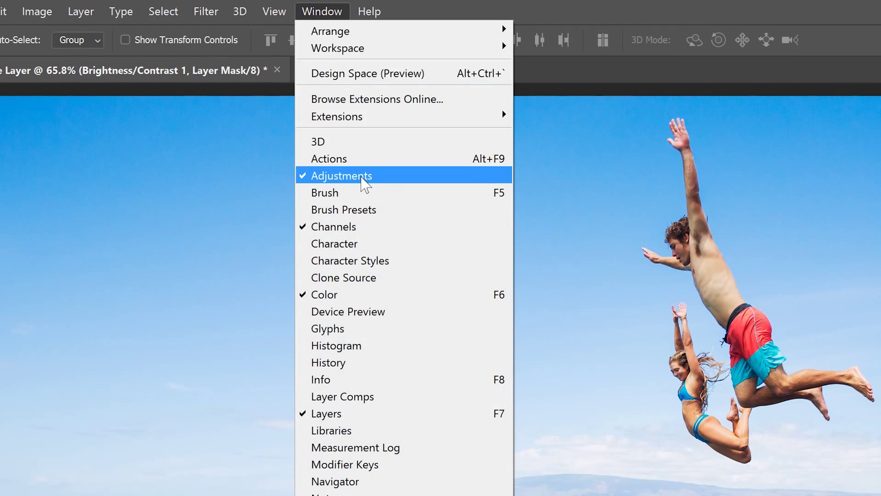
key(Escape)
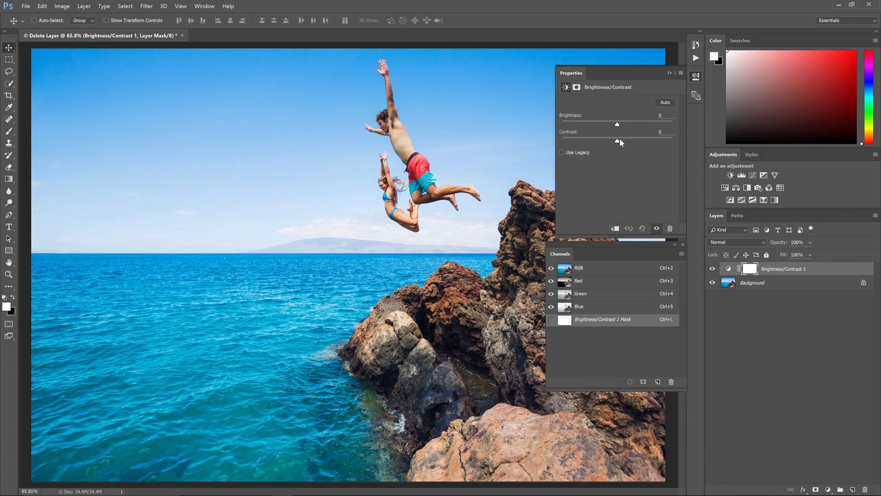
drag(654, 141, 711, 152)
drag(635, 142, 509, 134)
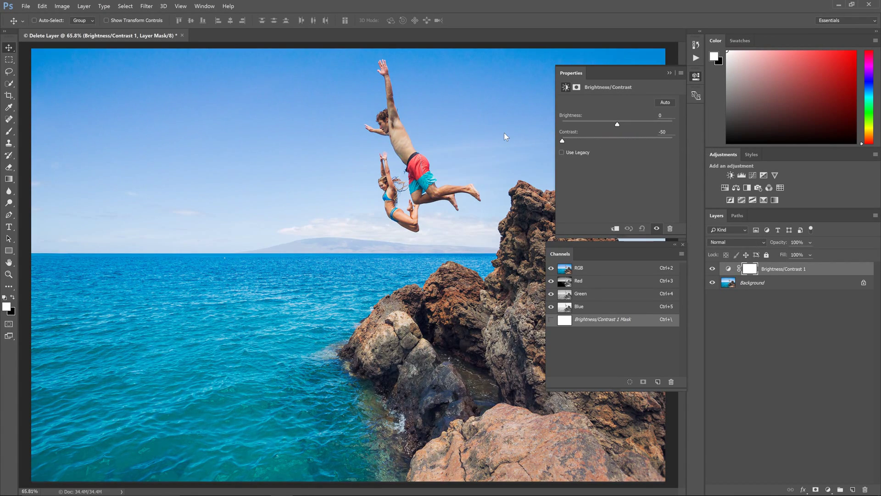
click(615, 141)
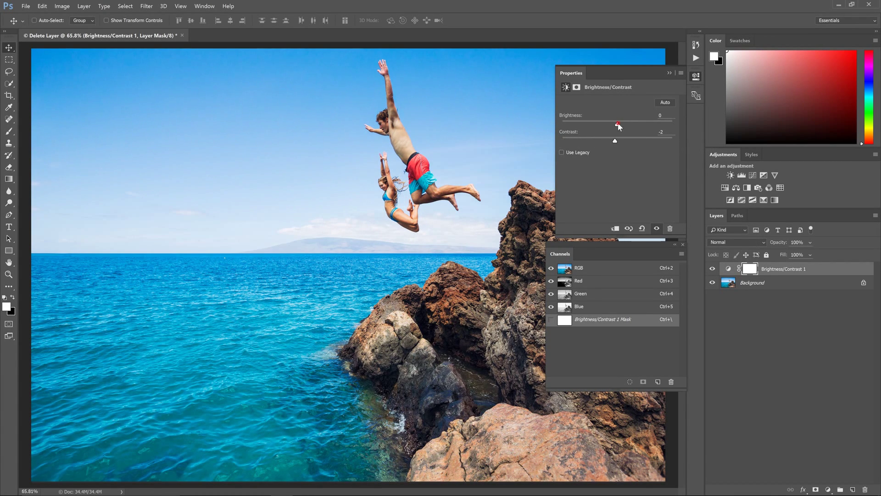
drag(617, 123, 671, 127)
click(613, 121)
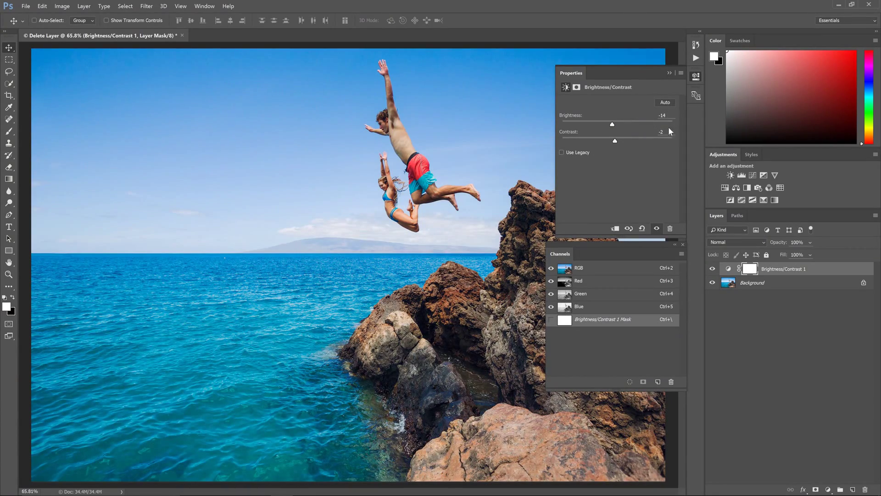
click(643, 228)
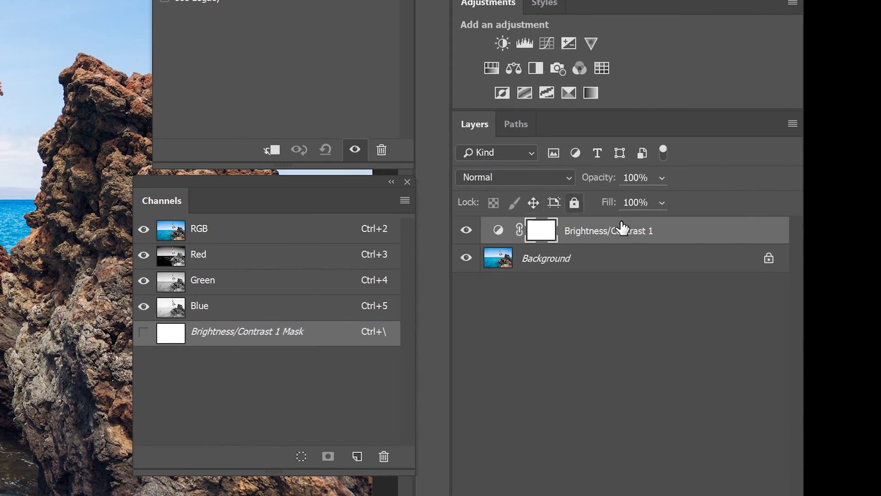
In Blending Options, untick the G and B channels so Brightness/Contrast 1 affects only R.
click(820, 268)
right_click(682, 226)
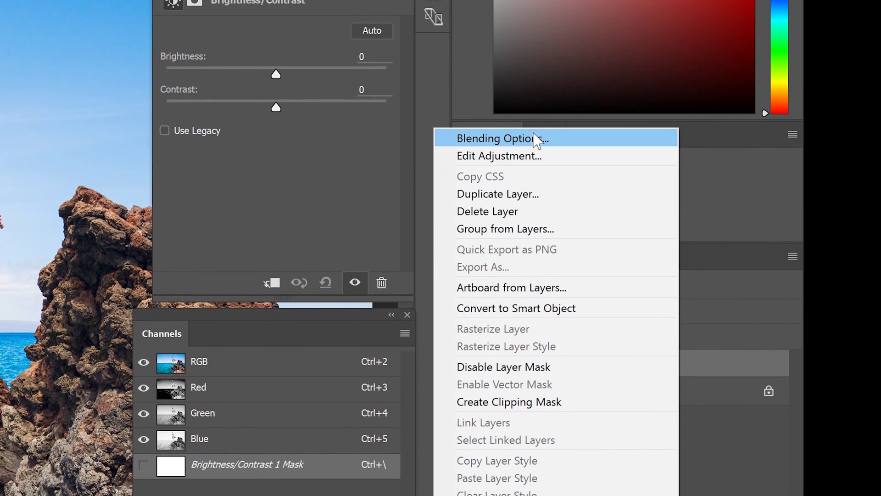
click(533, 6)
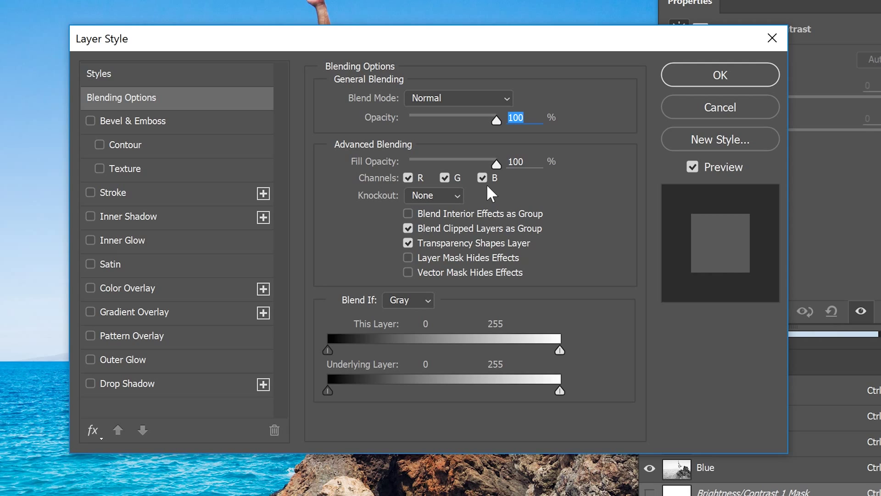
click(443, 177)
click(482, 177)
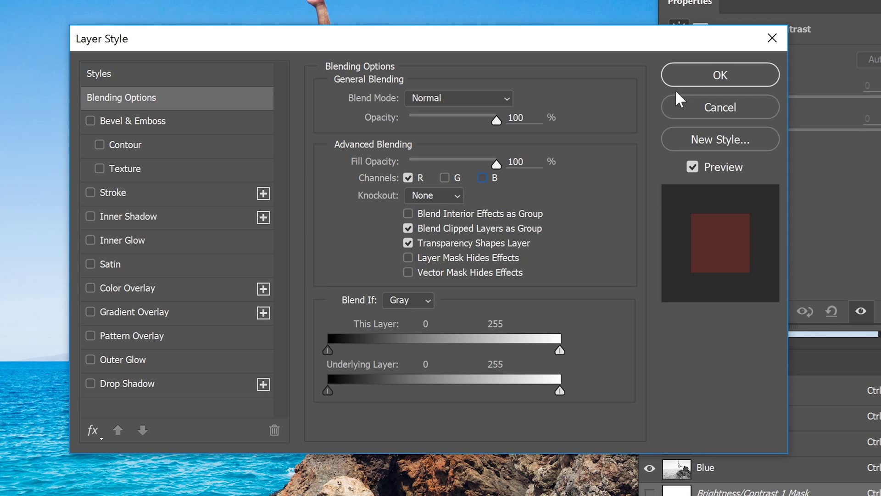
click(672, 75)
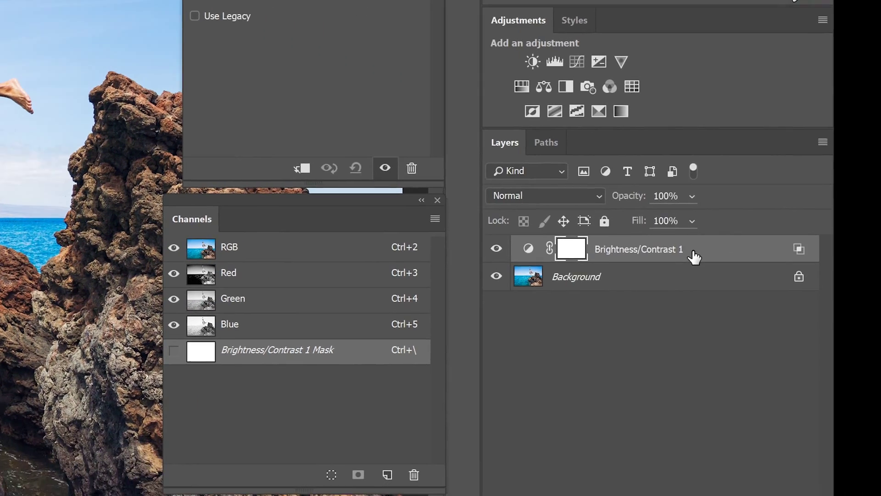
click(694, 253)
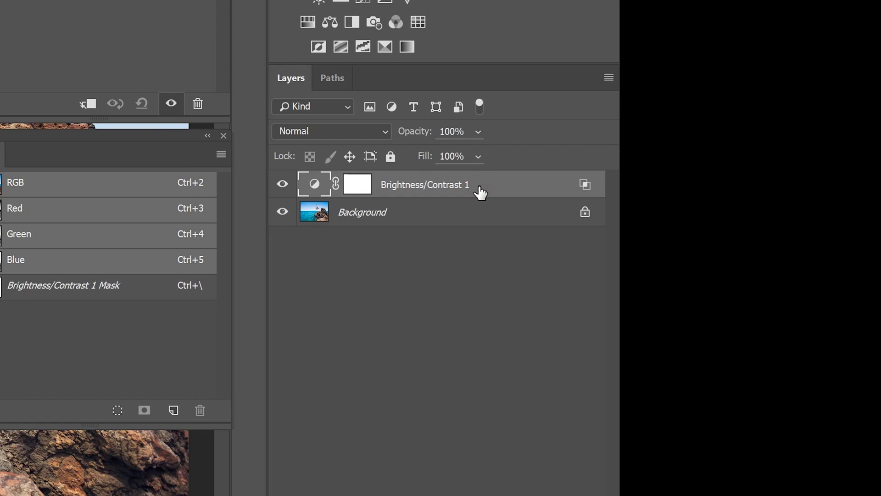
Duplicate the adjustment layer and rename the top copy 'Brightness/Contrast Reds'.
key(ctrl+j)
key(ctrl+j)
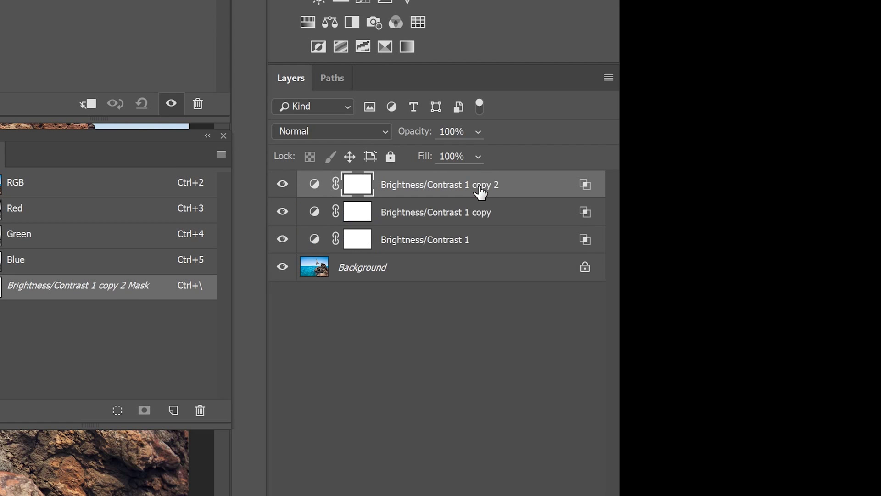
double_click(475, 188)
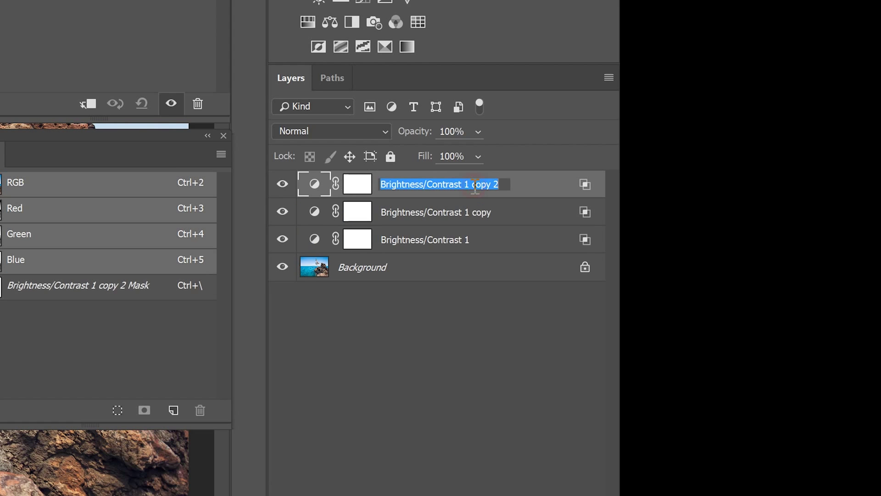
click(464, 188)
key(shift+End)
text(Reds)
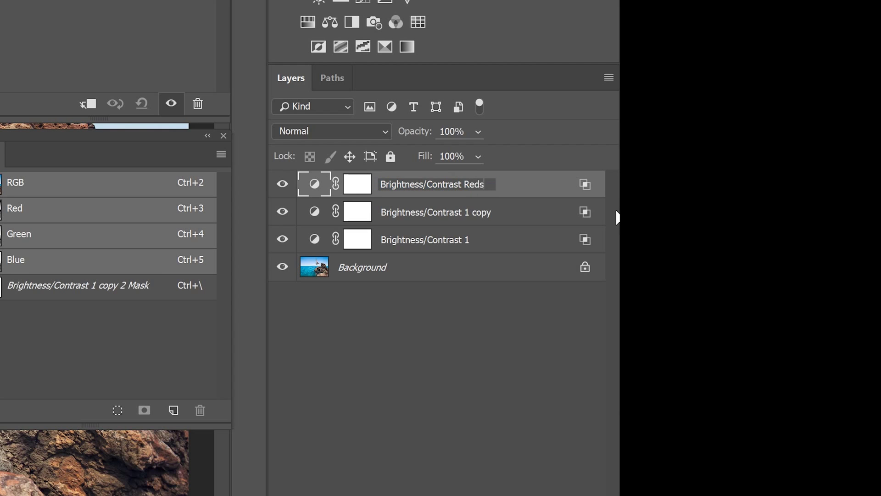
key(Tab)
Rename the two lower layers 'Brightness/Contrast Greens' and 'Brightness/Contrast Blues'.
key(End)
key(BackSpace)
key(BackSpace)
key(BackSpace)
key(BackSpace)
key(BackSpace)
key(BackSpace)
text(Greens)
key(Tab)
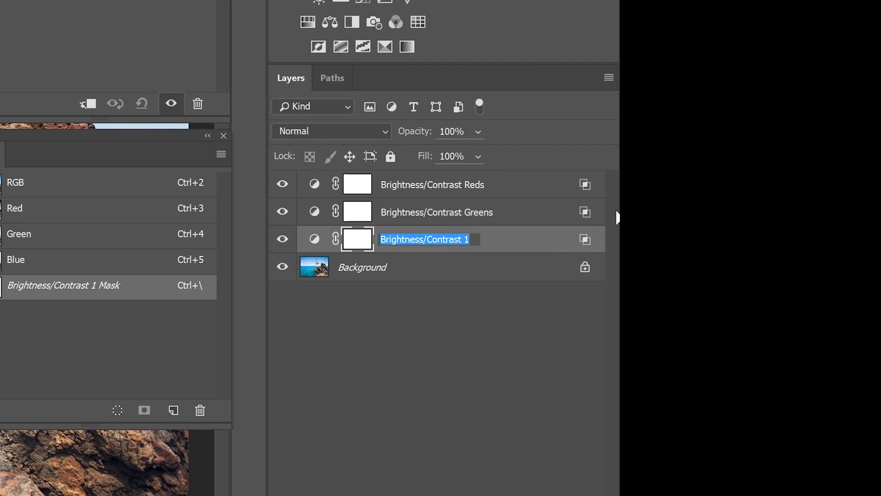
key(End)
key(BackSpace)
text(Blues)
key(Return)
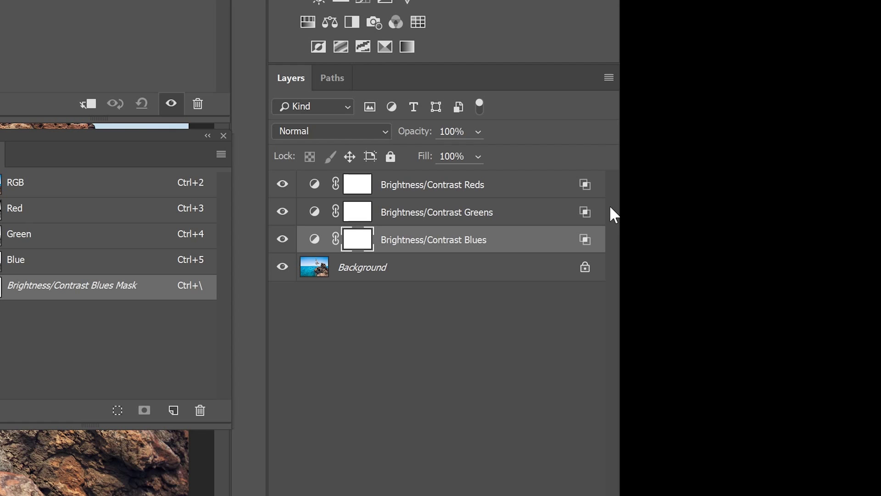
Give the Reds layer a Red label, Greens a Green label and Blues a Blue label.
right_click(514, 186)
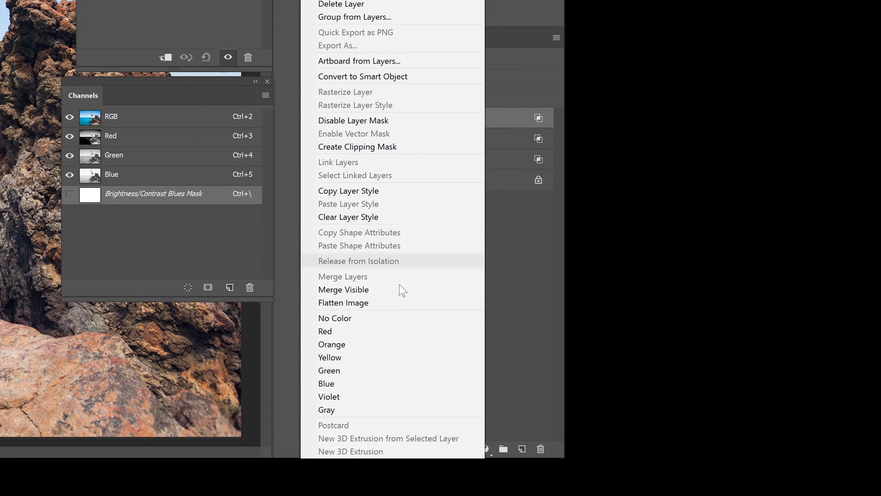
click(390, 332)
right_click(477, 137)
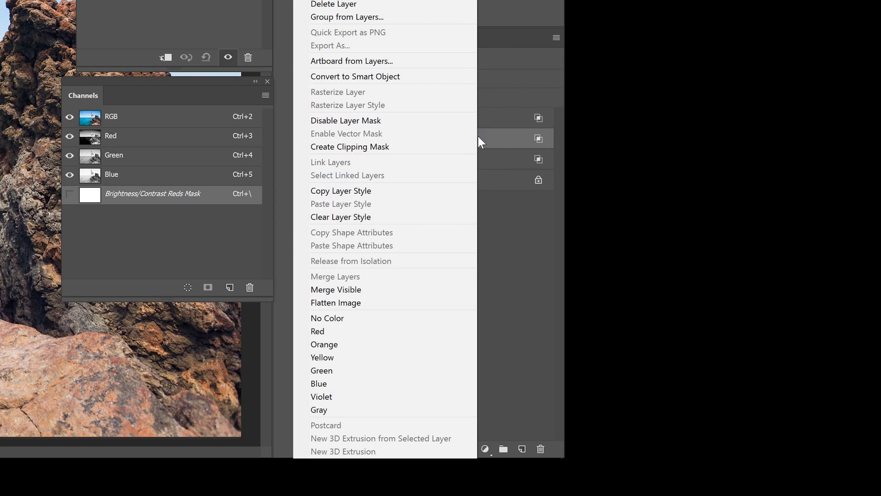
click(329, 370)
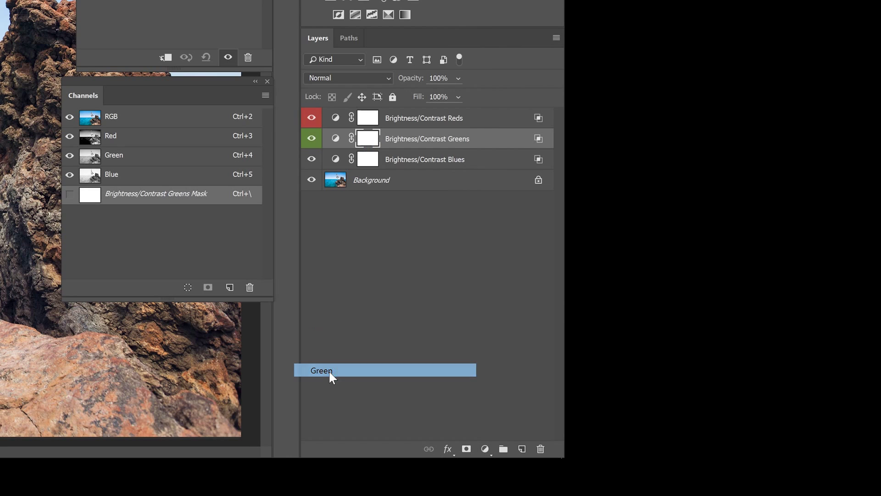
right_click(475, 156)
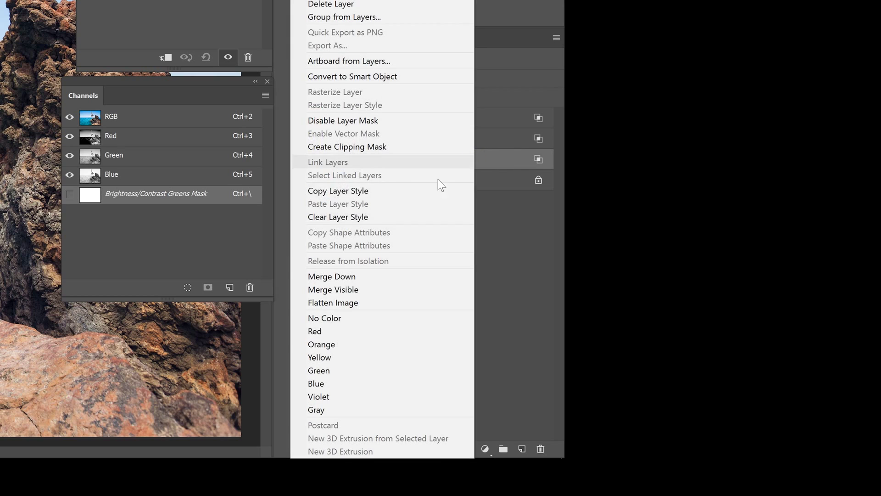
click(360, 383)
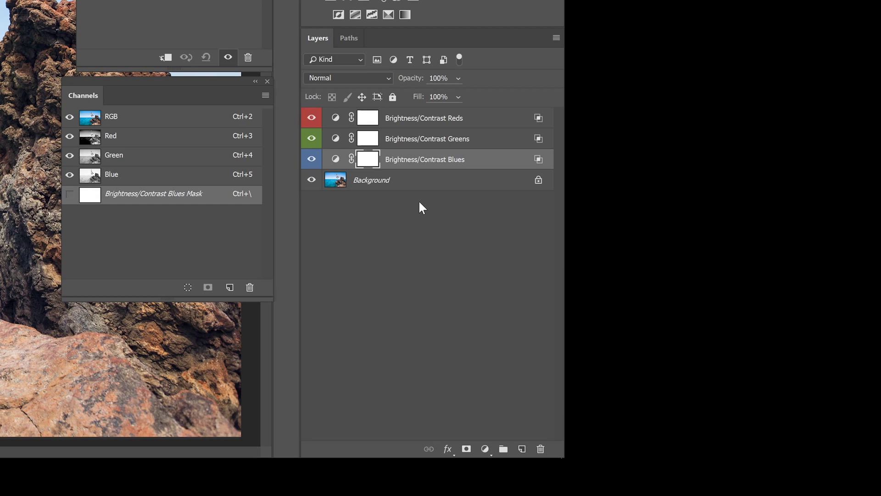
Limit the Greens layer's blending to the G channel only.
right_click(458, 137)
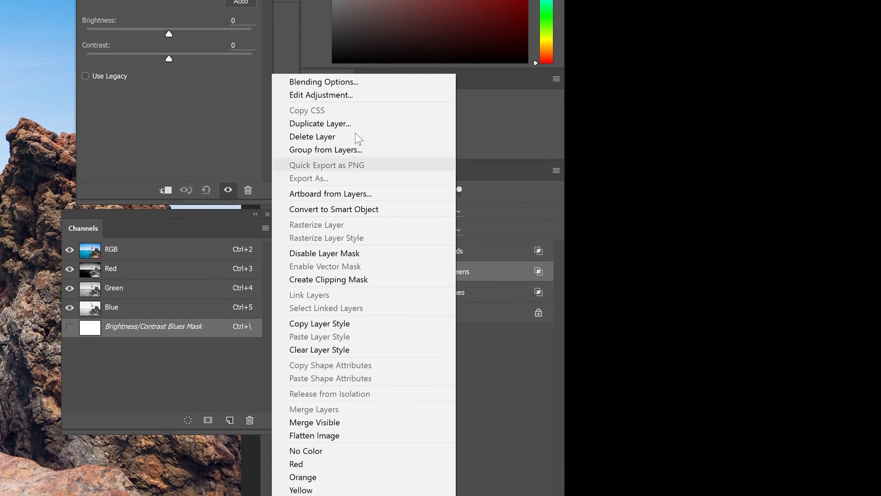
click(339, 89)
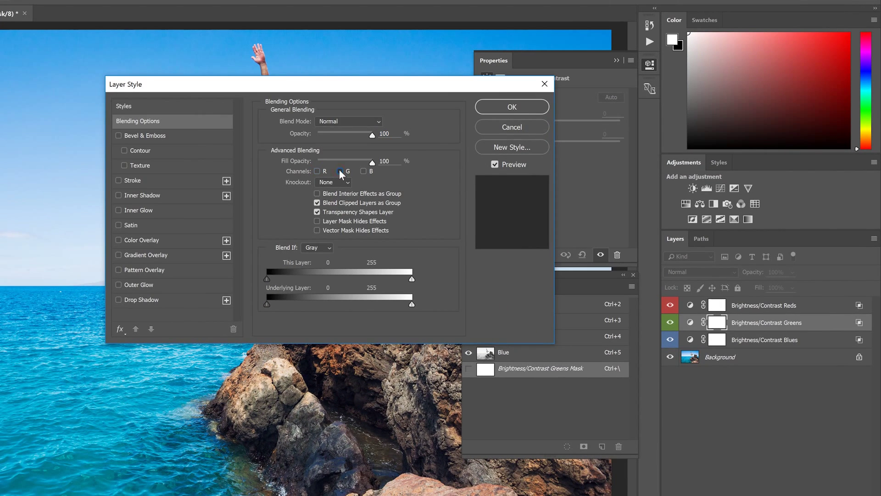
click(341, 171)
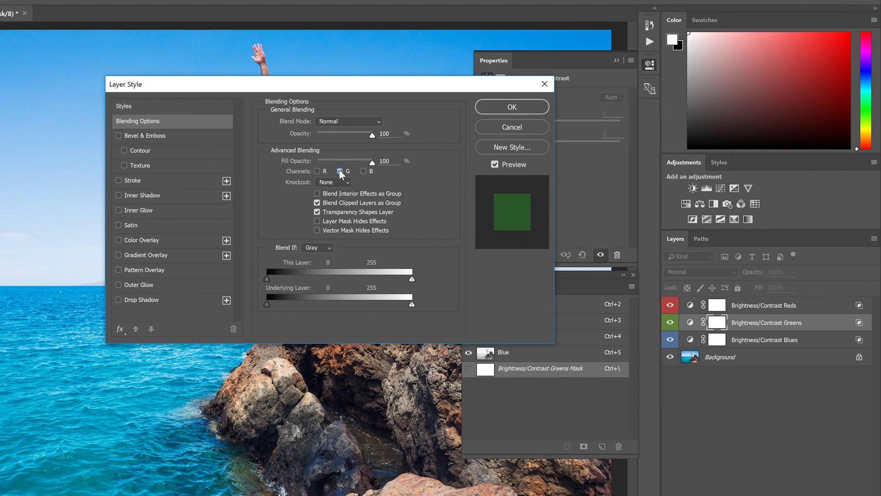
click(511, 107)
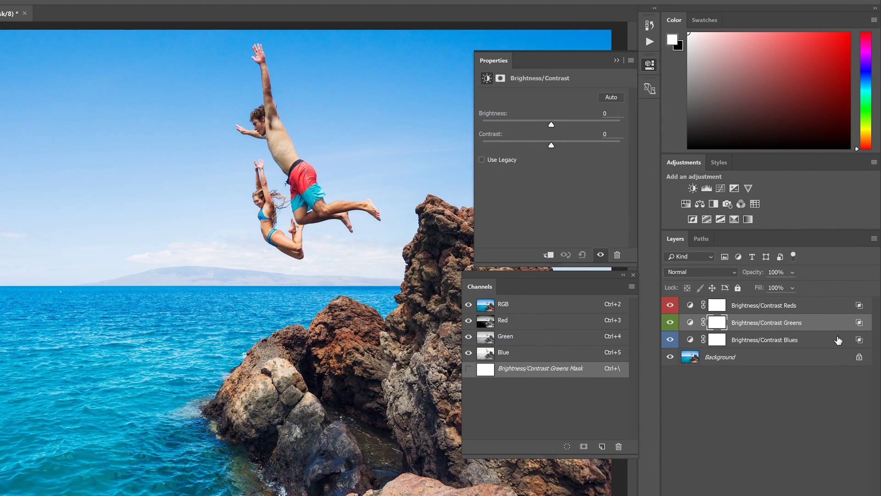
Limit the Blues layer's blending to the B channel, unticking R and ticking B.
click(799, 340)
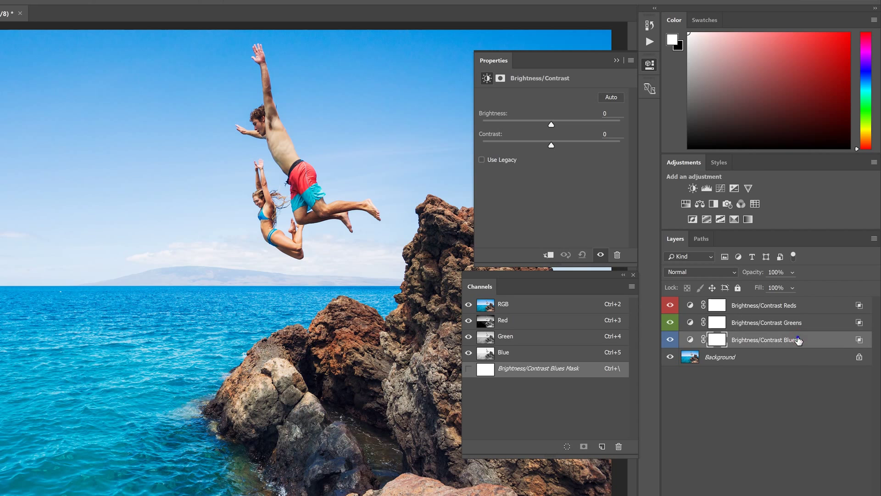
right_click(799, 340)
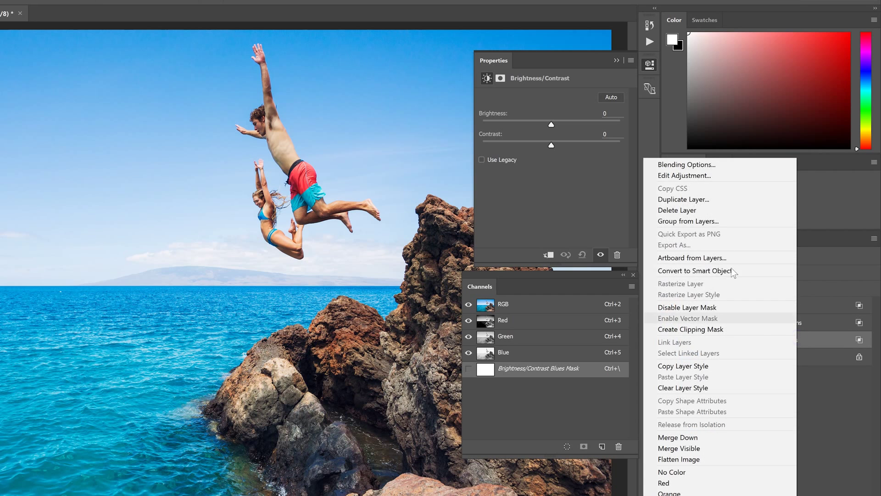
click(688, 165)
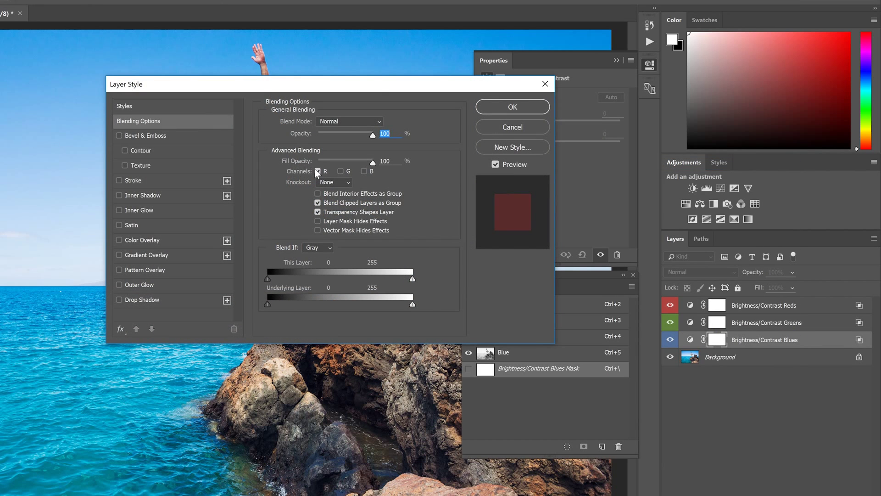
click(318, 172)
click(370, 171)
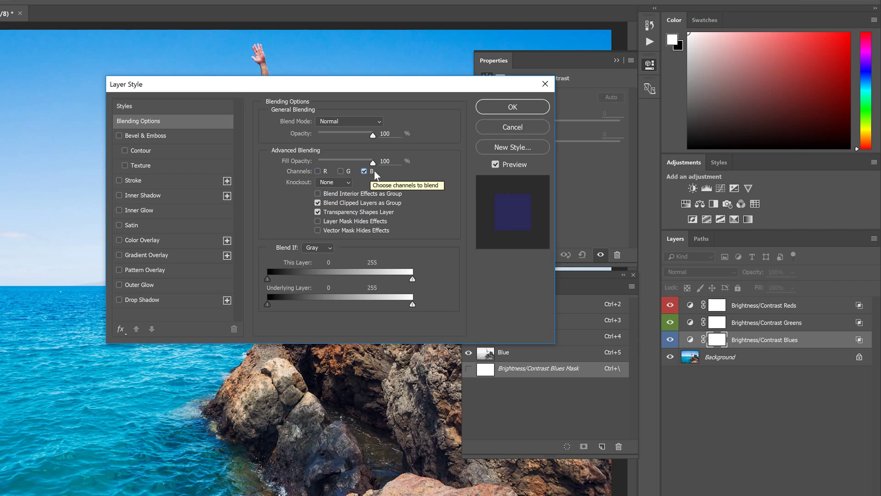
click(494, 110)
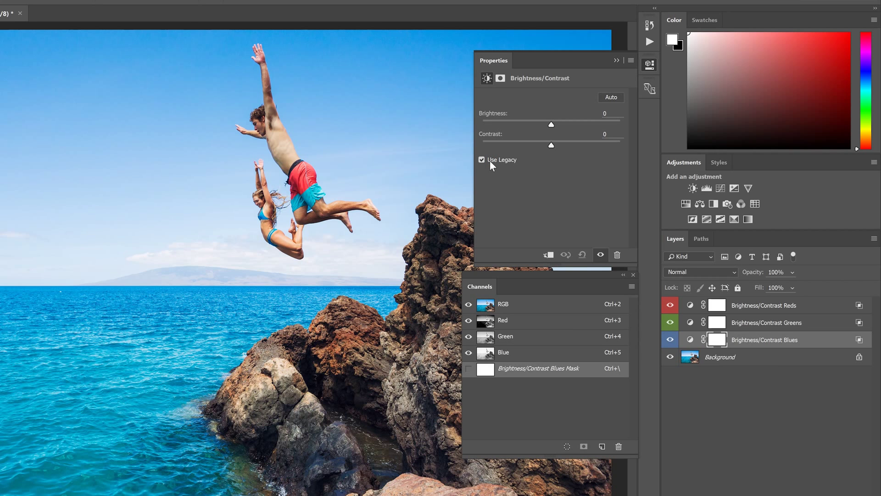
Test the Blues contrast and return it near zero, then go through the Greens and Reds layers.
mouse_move(551, 145)
mouse_down()
mouse_move(480, 147)
mouse_move(626, 148)
mouse_move(554, 147)
mouse_up()
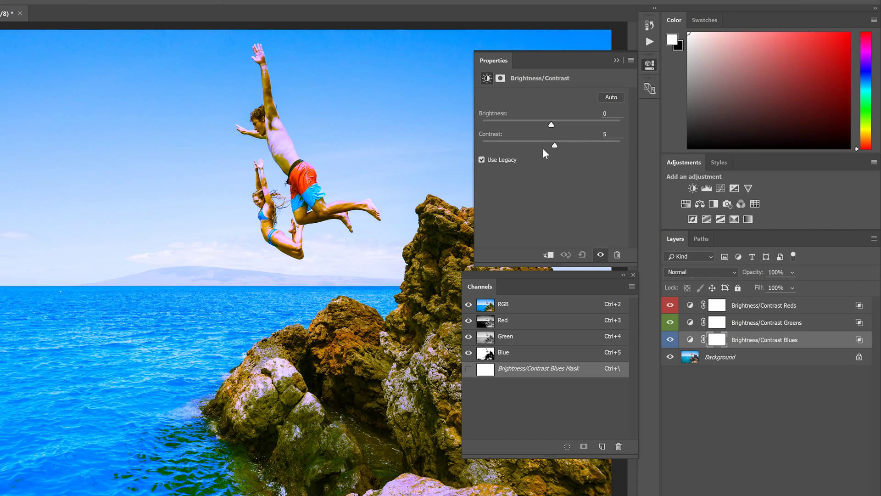
click(554, 146)
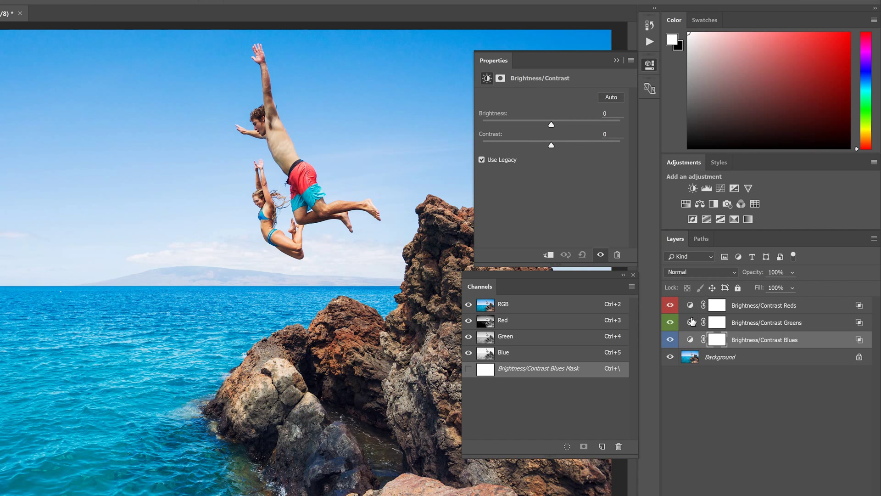
click(691, 322)
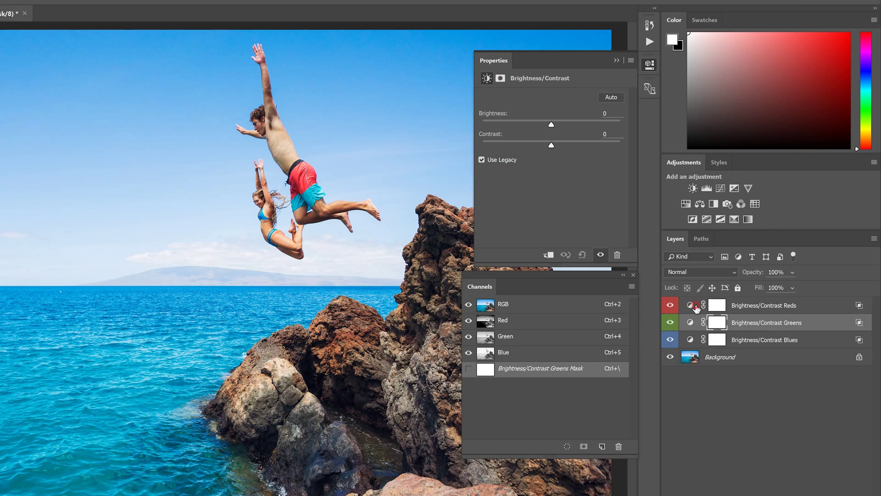
click(696, 309)
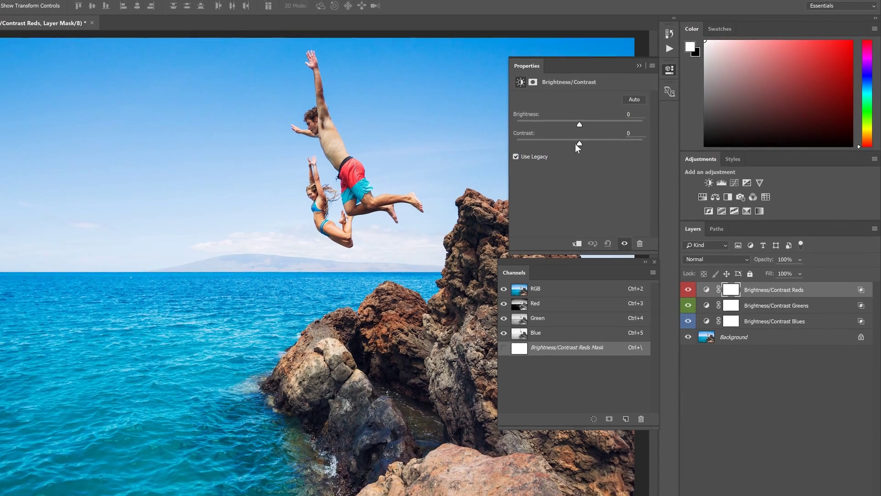
Push the Reds contrast slider right for a pink sky, then move to the Greens layer.
click(551, 146)
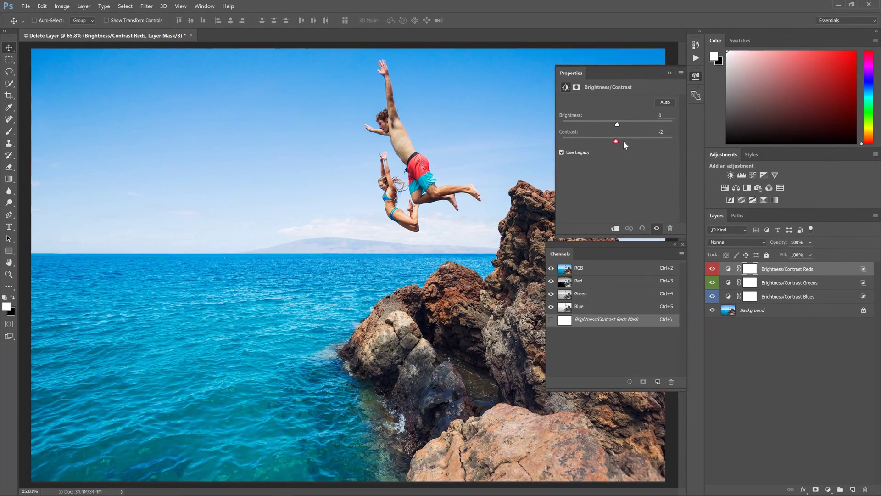
drag(623, 141, 661, 141)
key(alt+bracketleft)
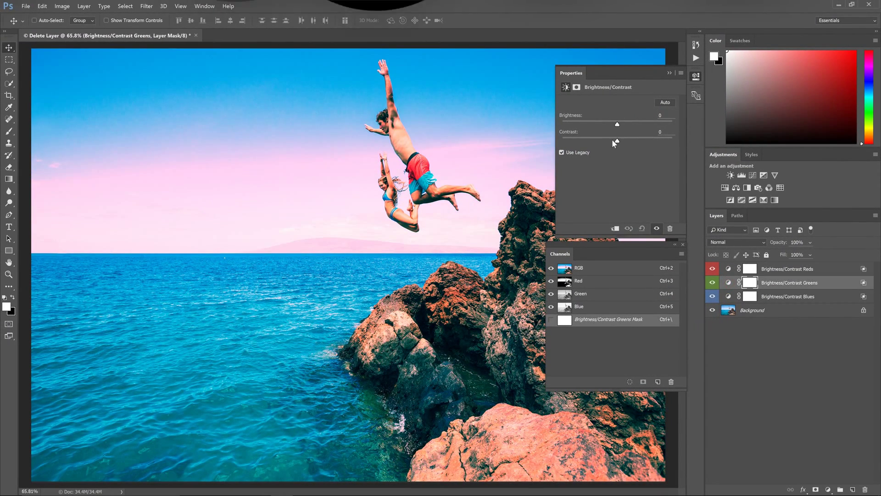